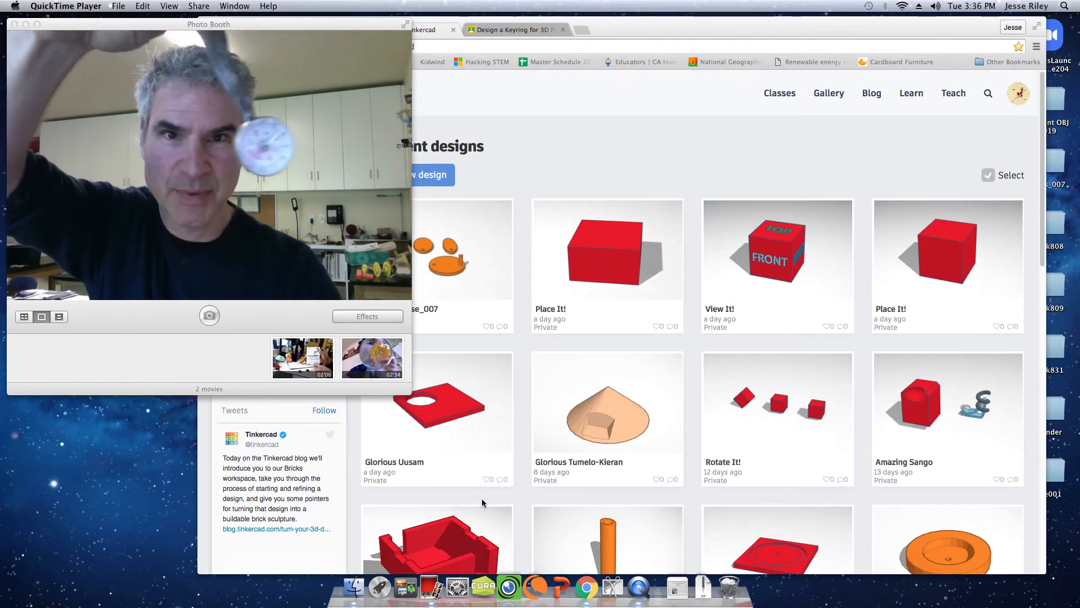
- Create a new design and check the empty workplane from the top, front and corner before restoring the home view
click(506, 151)
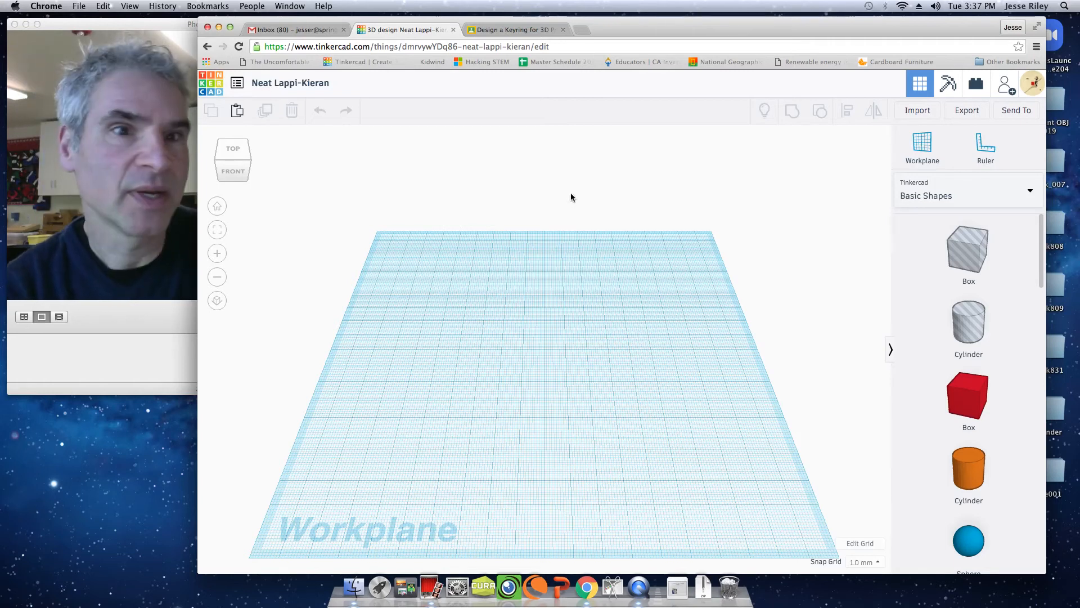
click(233, 150)
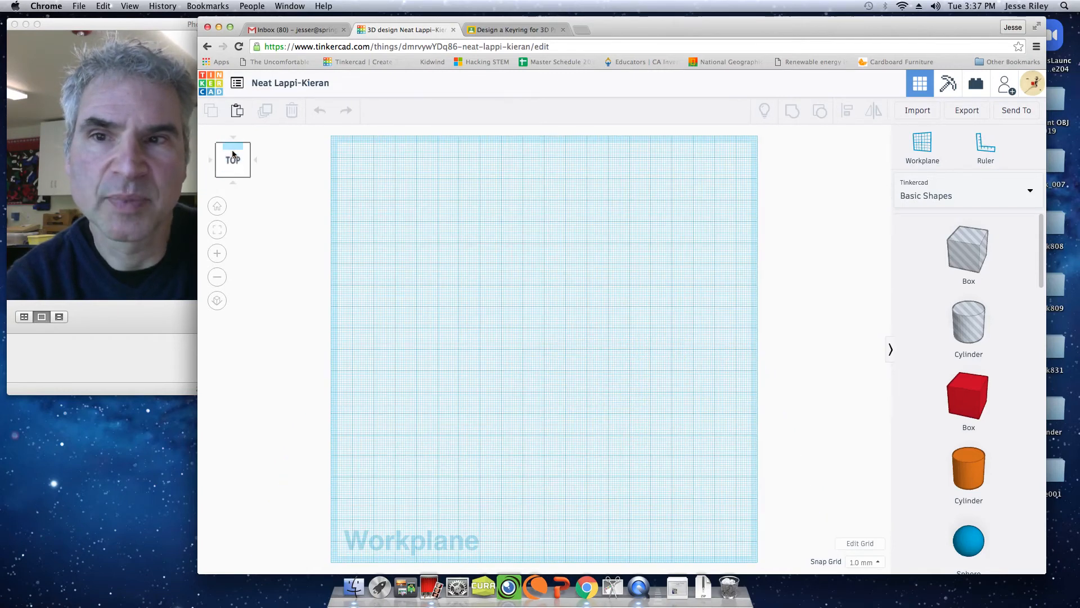
click(234, 183)
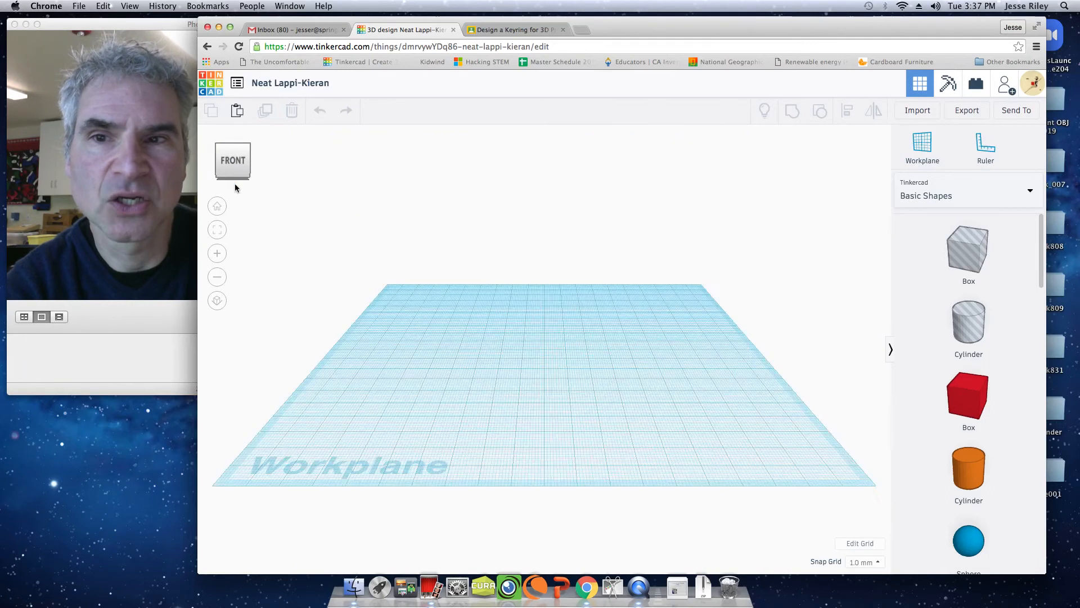
click(234, 147)
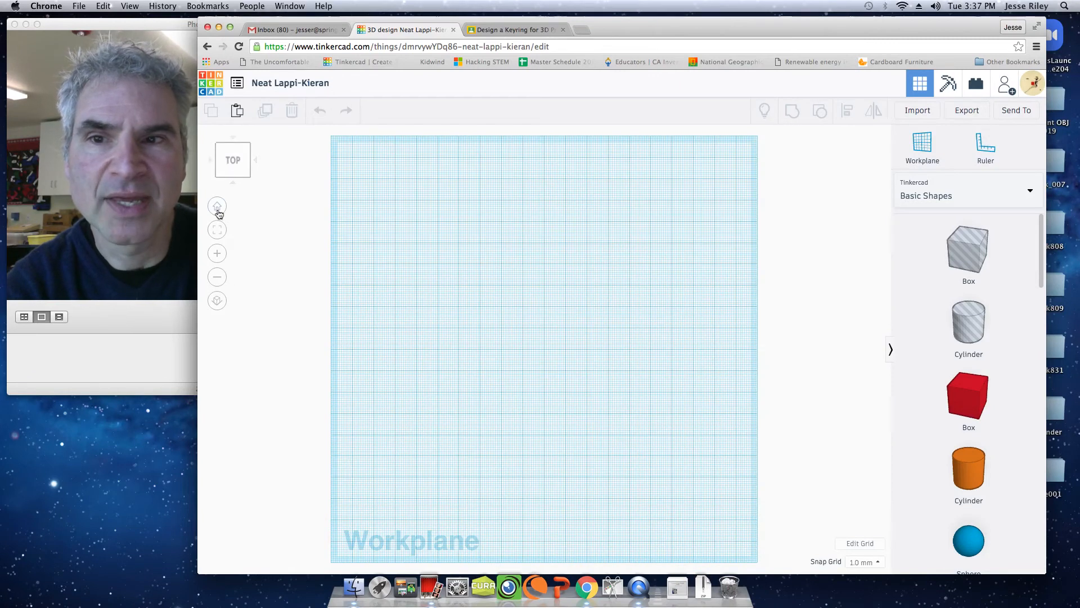
click(248, 177)
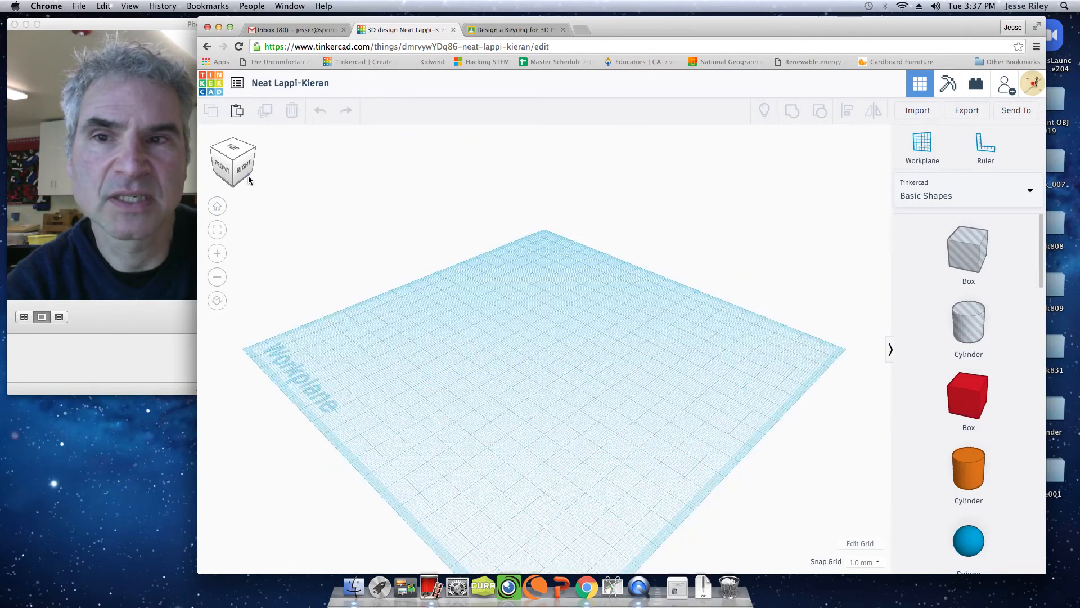
click(216, 208)
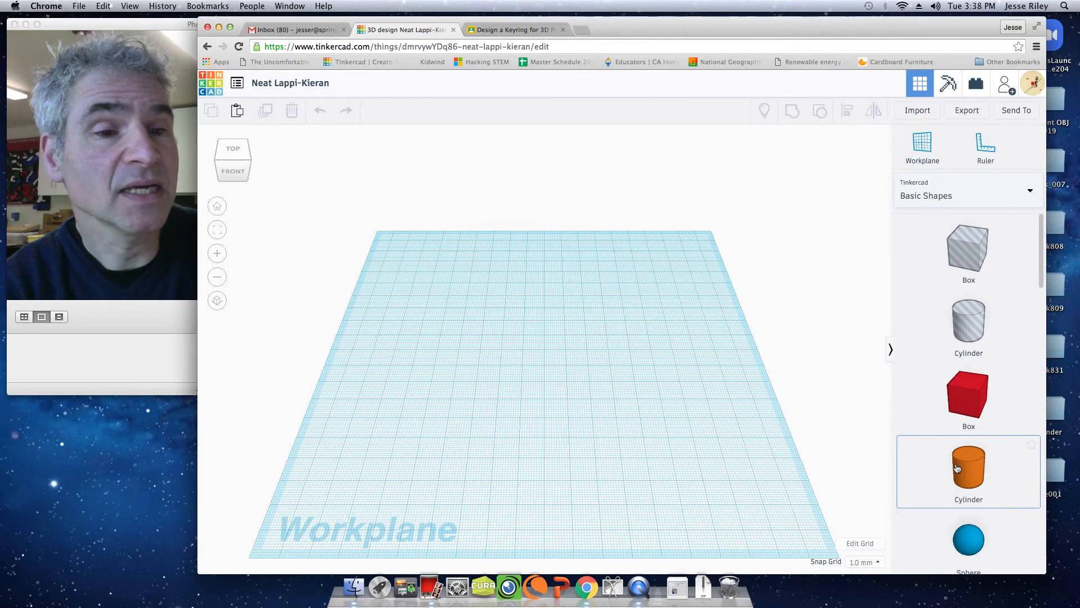
- Add a Polygon from the Basic Shapes to the middle of the workplane
scroll(963, 461, down, 2)
scroll(959, 460, down, 10)
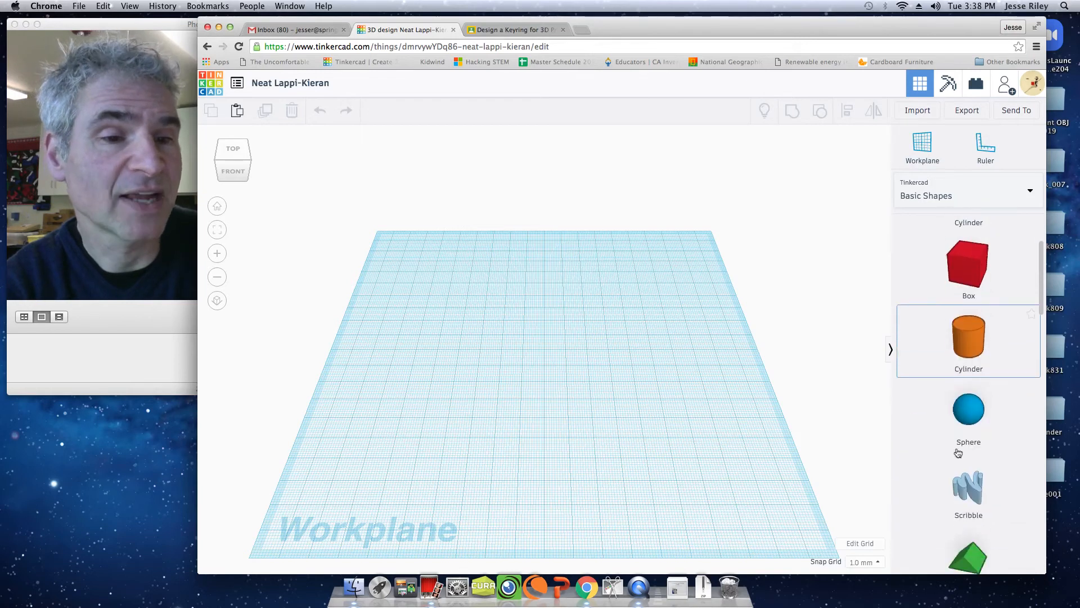
scroll(958, 452, down, 7)
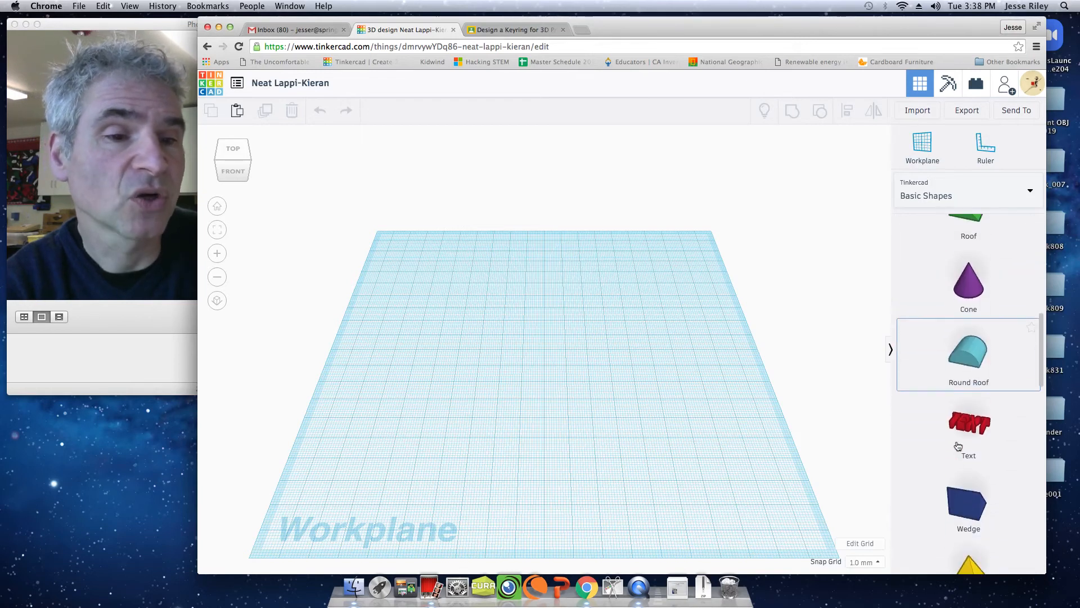
scroll(958, 446, down, 6)
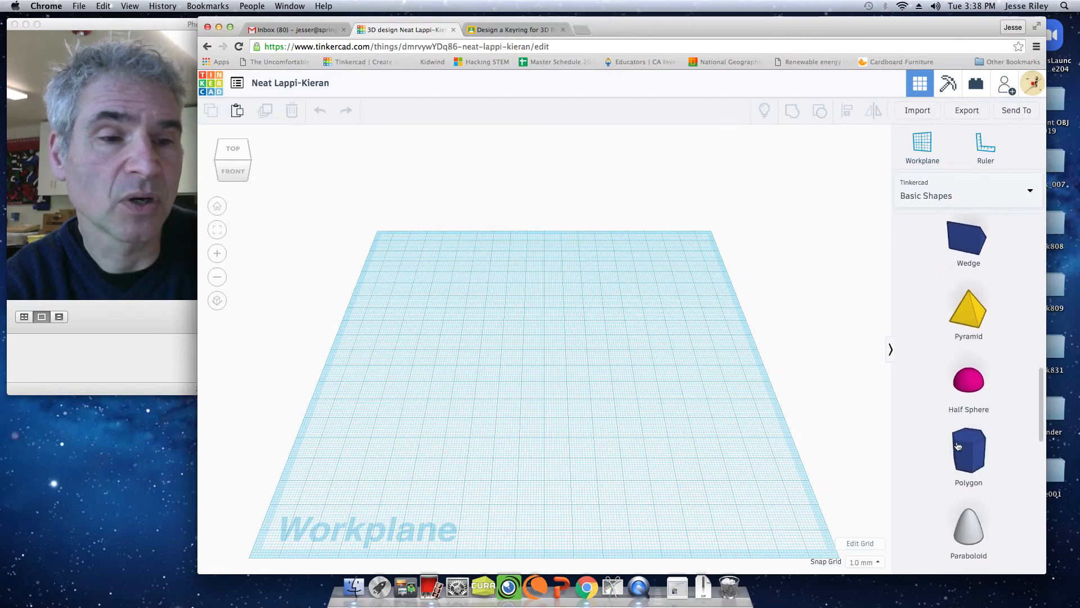
drag(971, 410, 545, 383)
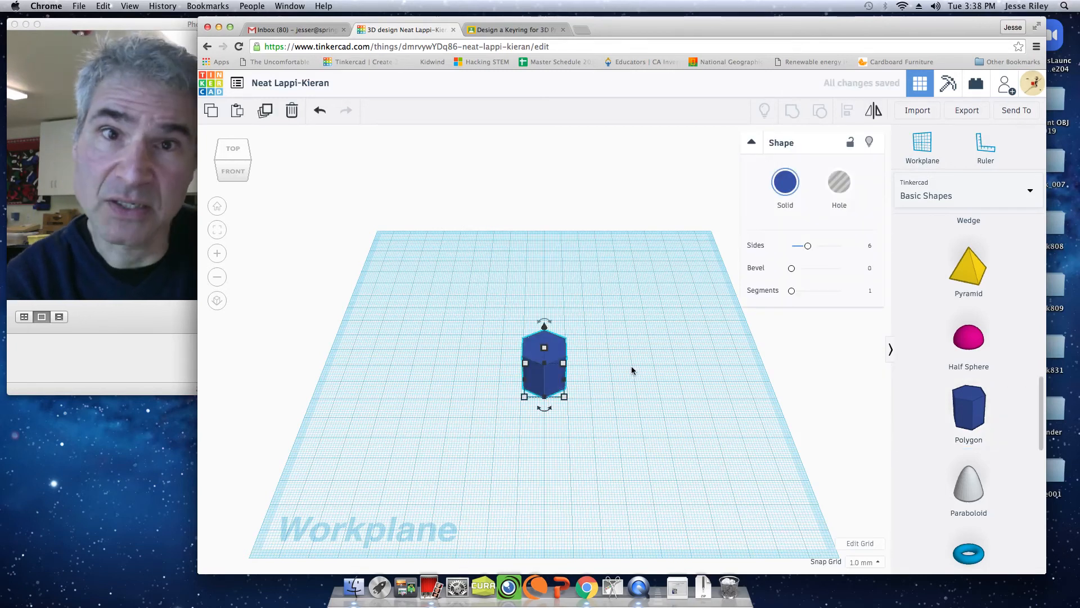
- Reduce the polygon's height so that it forms a thin, flat plate
scroll(631, 370, up, 5)
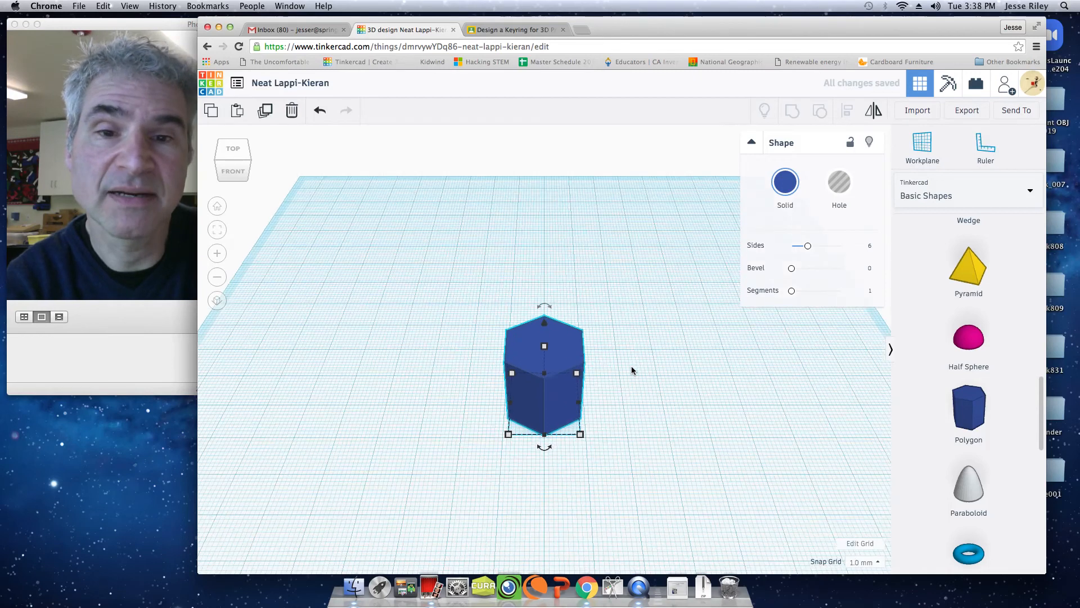
scroll(631, 370, up, 2)
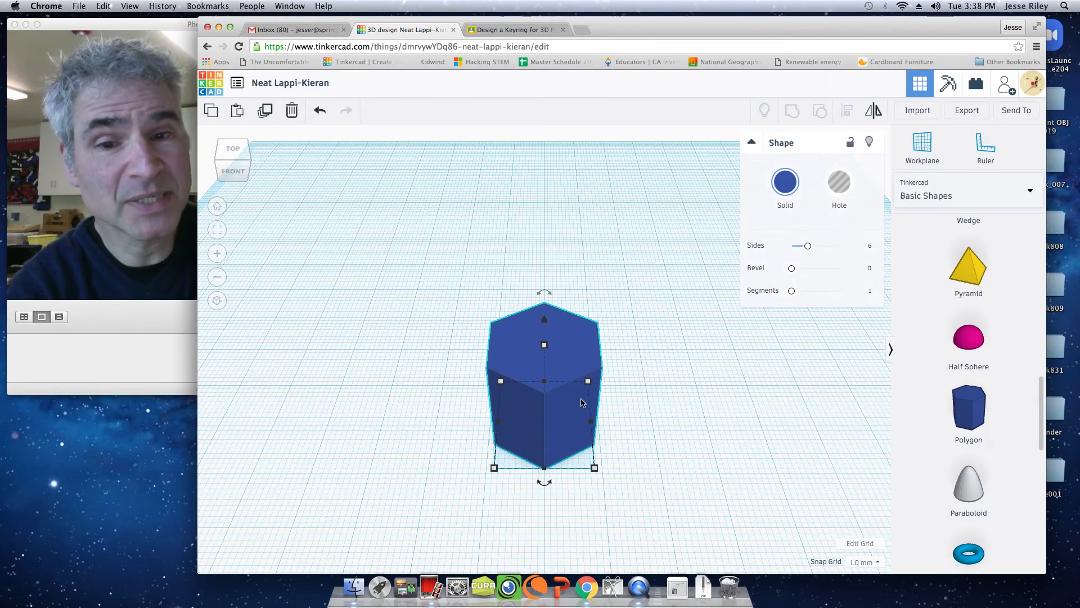
mouse_move(544, 347)
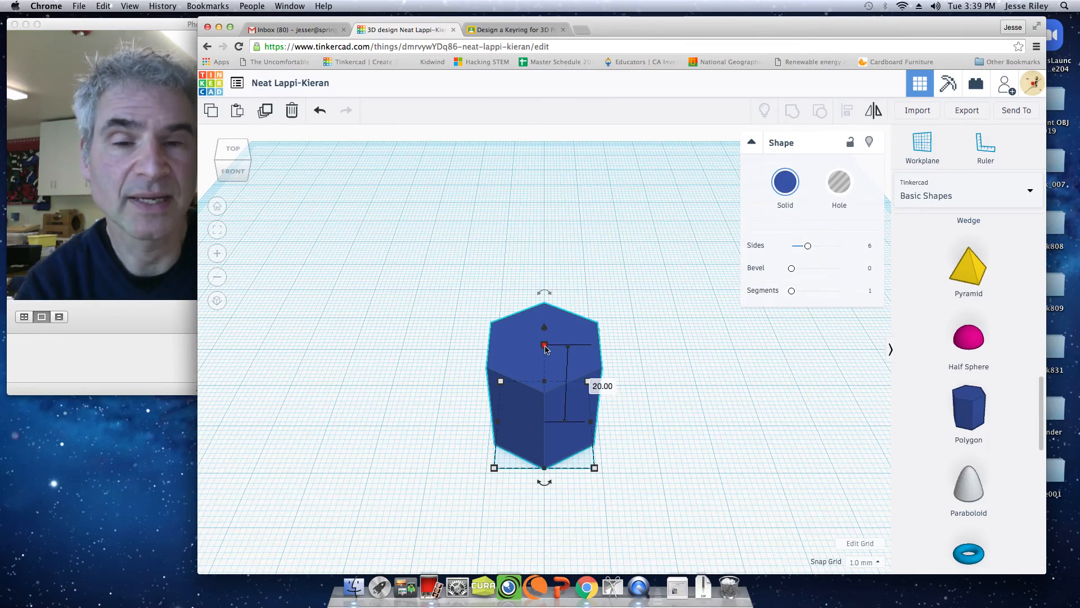
click(603, 387)
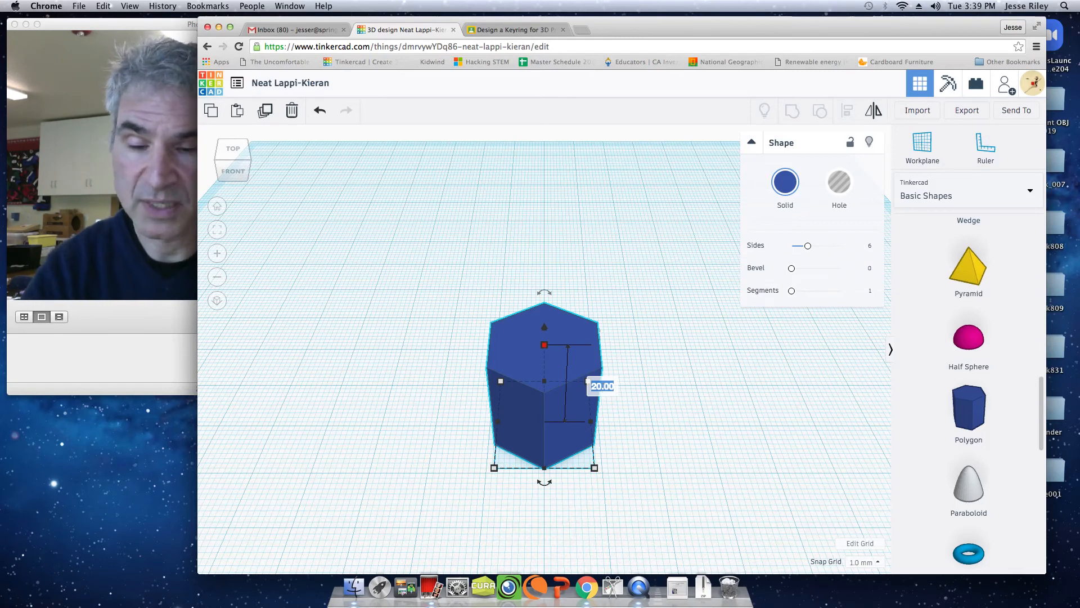
key(Return)
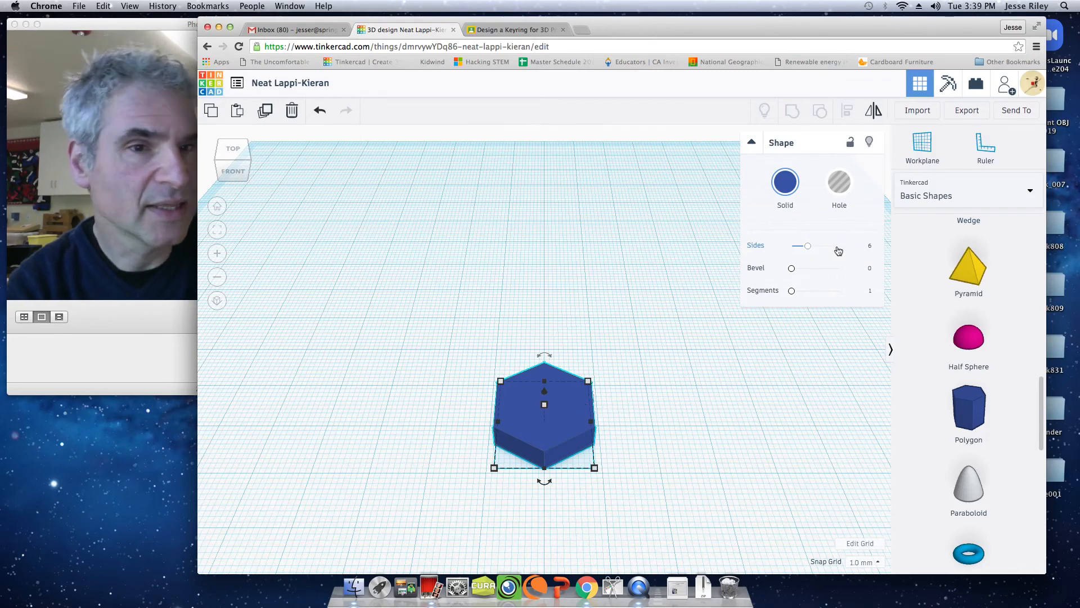
- Set the polygon's number of sides to 10
click(871, 247)
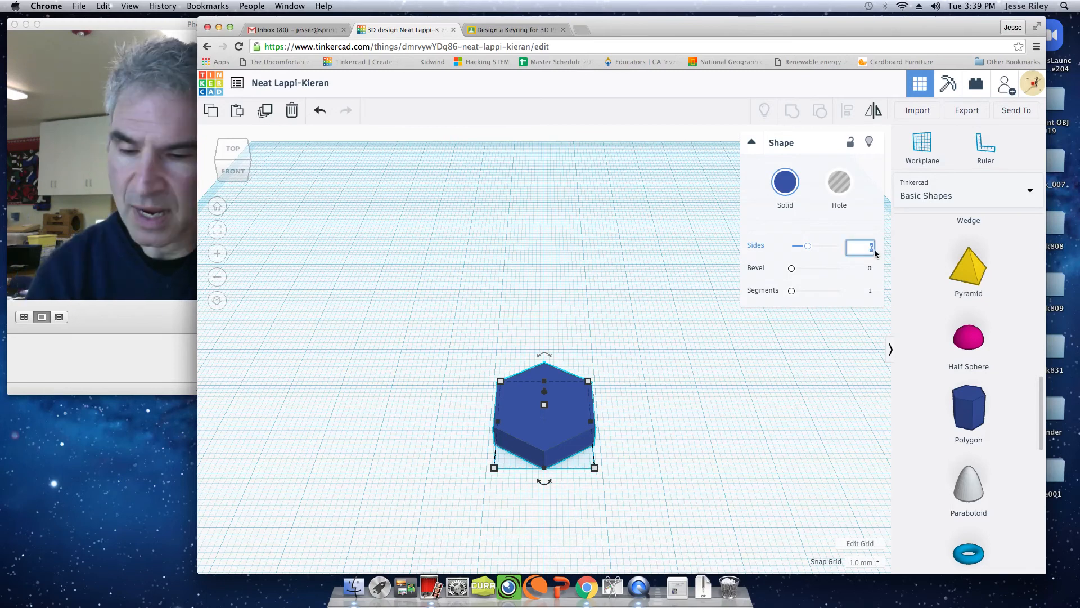
text(10)
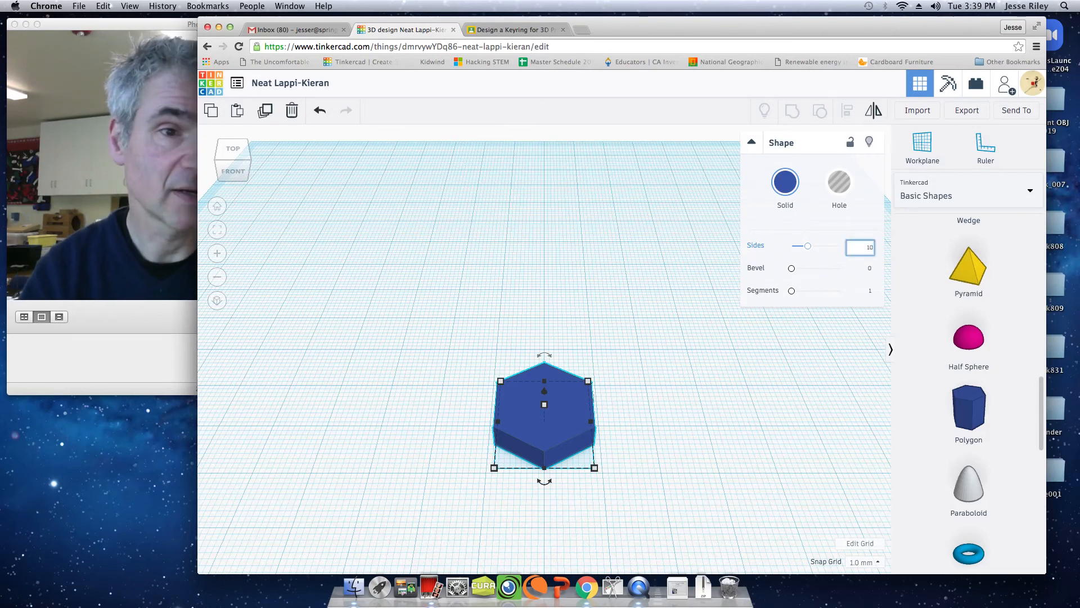
click(807, 348)
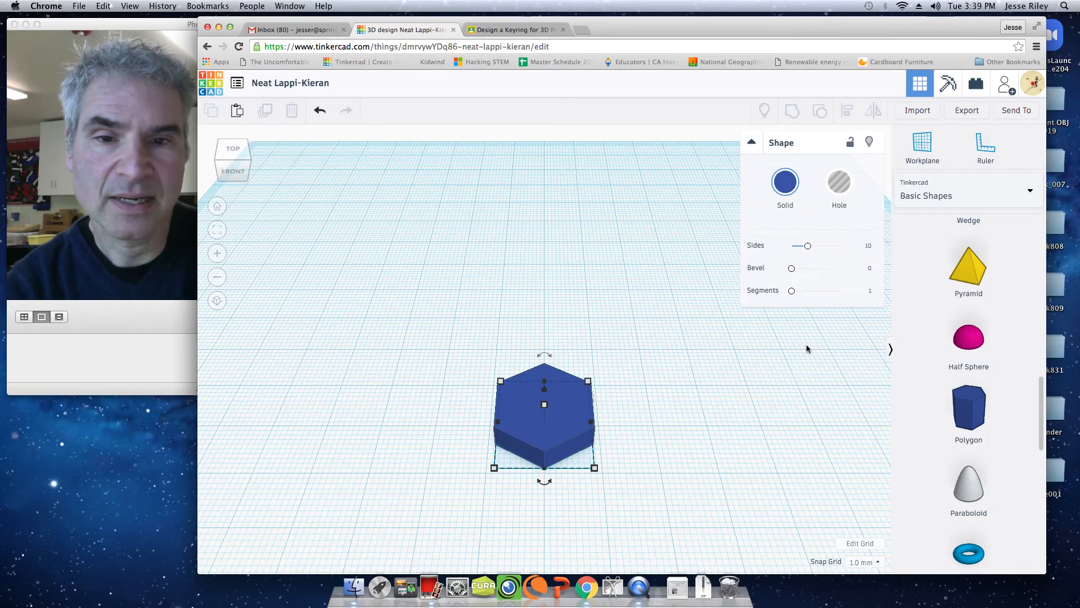
click(569, 448)
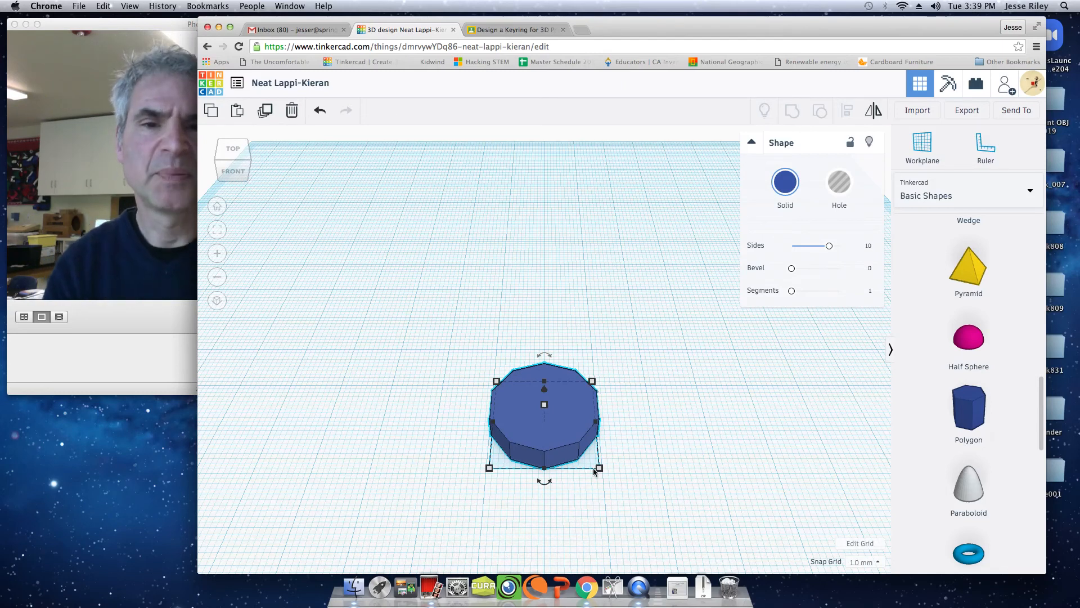
- Resize the ten-sided plate to 40 mm long and 30 mm wide
mouse_move(599, 470)
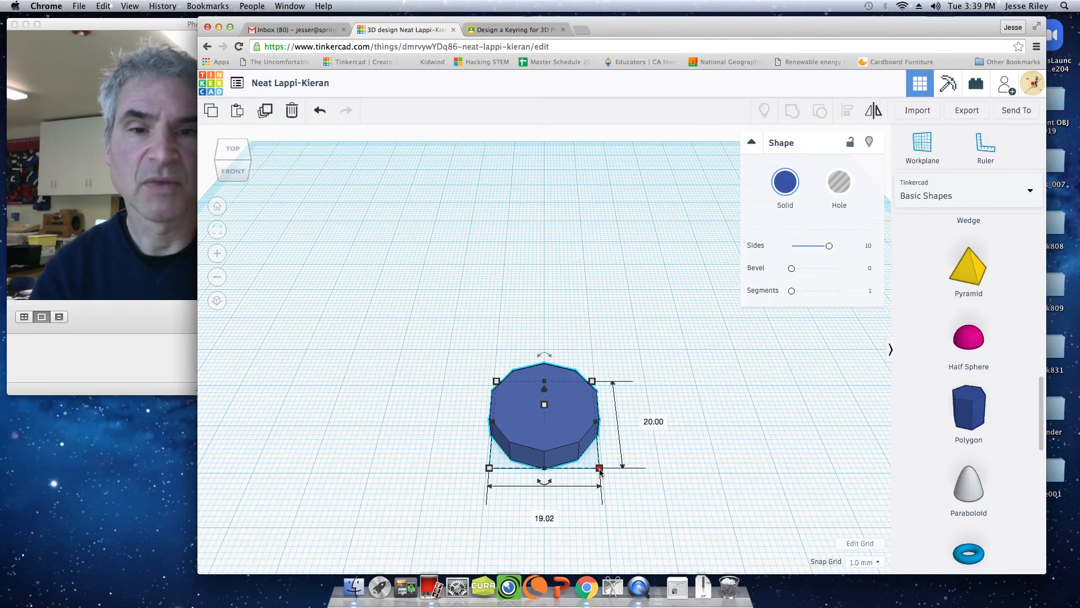
click(661, 424)
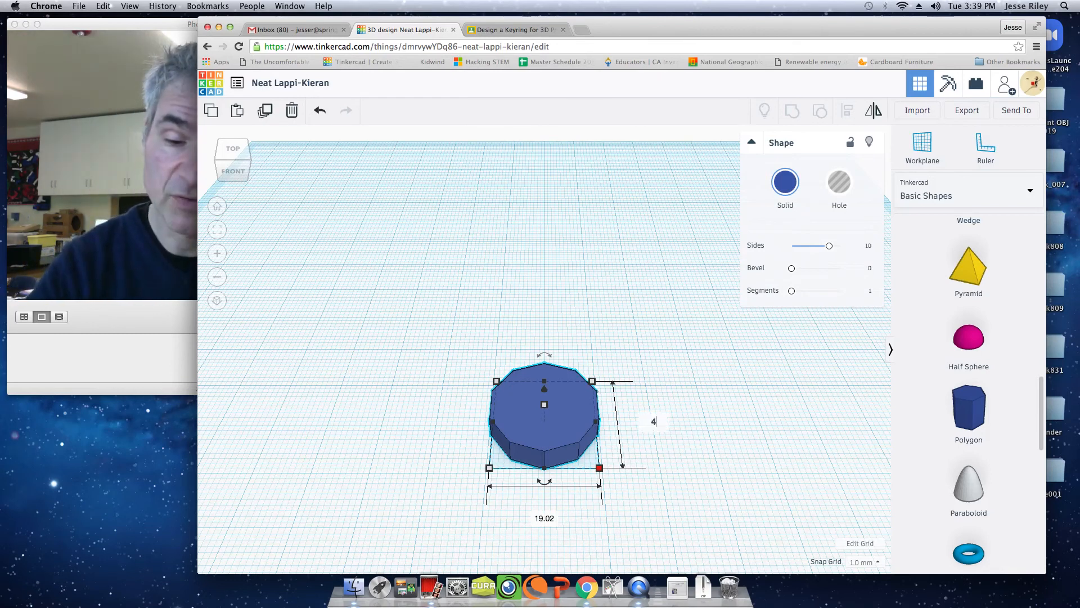
key(Return)
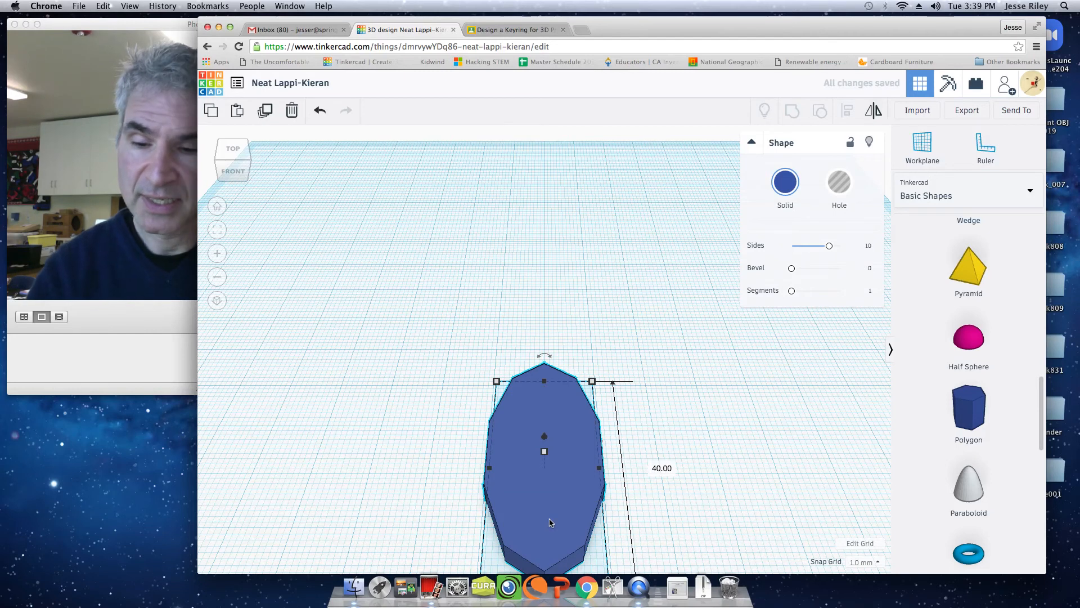
text(30)
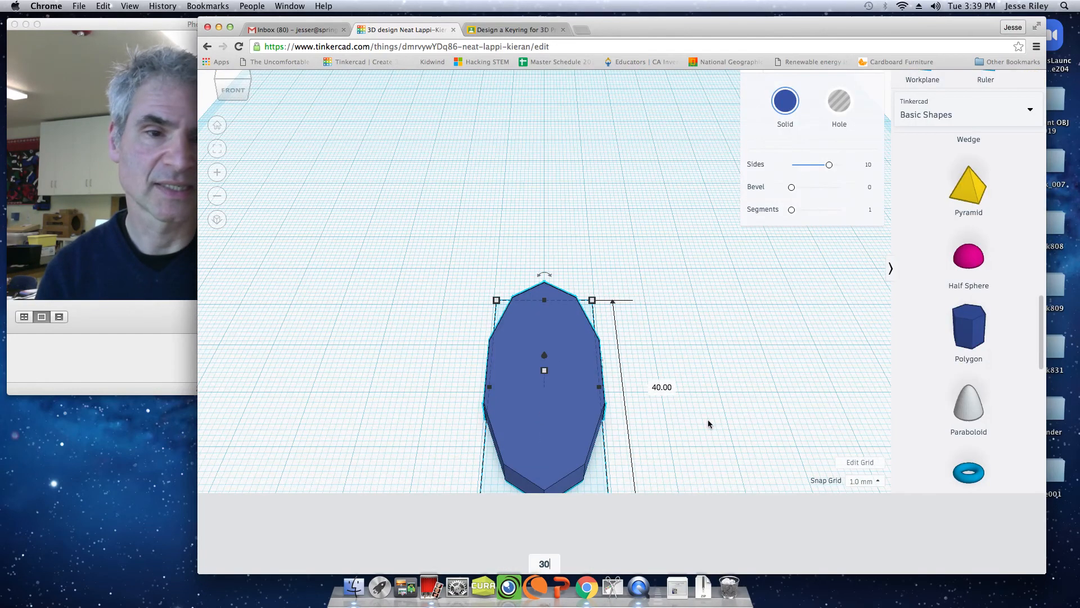
key(Return)
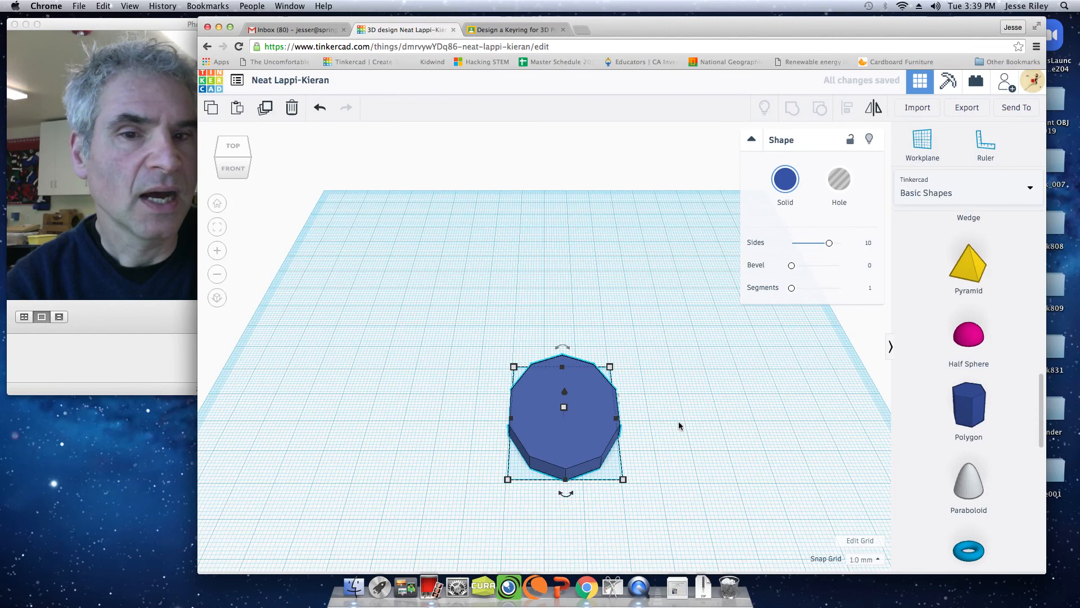
- In the top view, place a hole Cylinder from the Basic Shapes on the far end of the plate
click(234, 147)
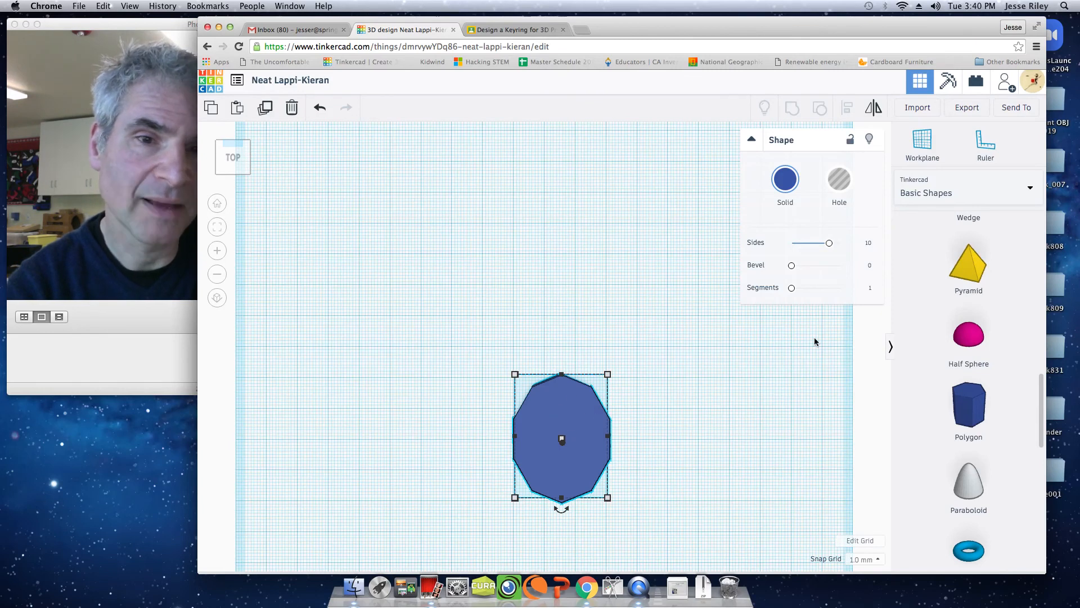
scroll(971, 332, up, 6)
scroll(965, 338, up, 8)
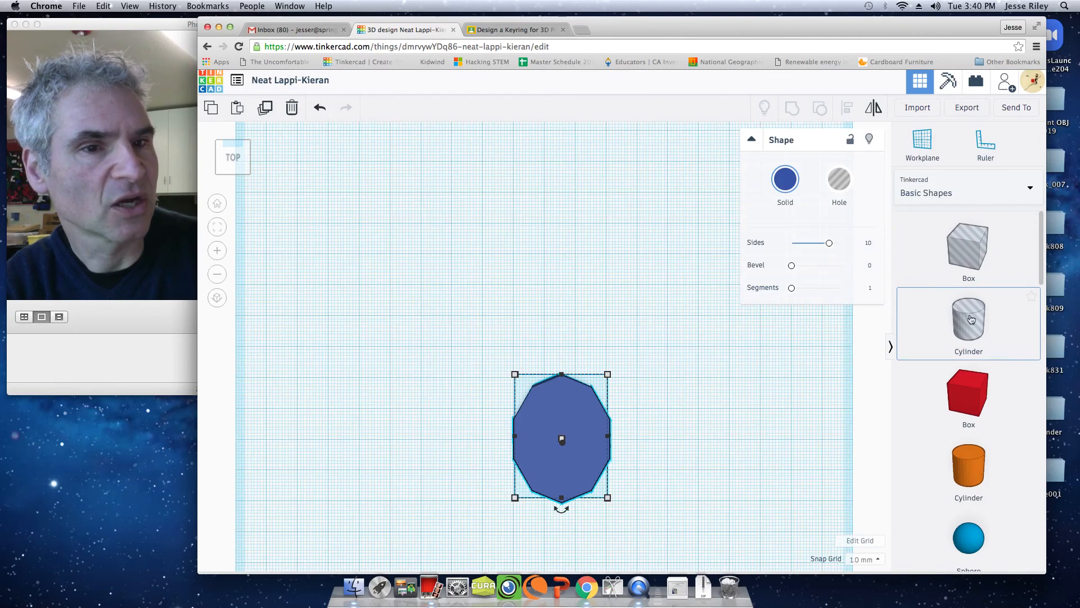
drag(973, 321, 558, 413)
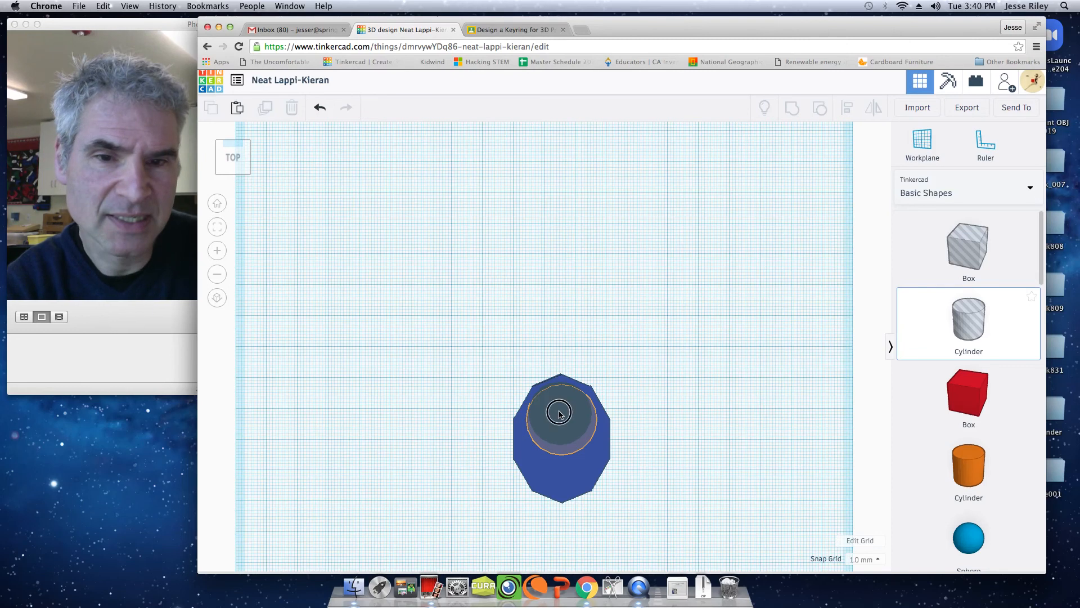
drag(559, 414, 560, 415)
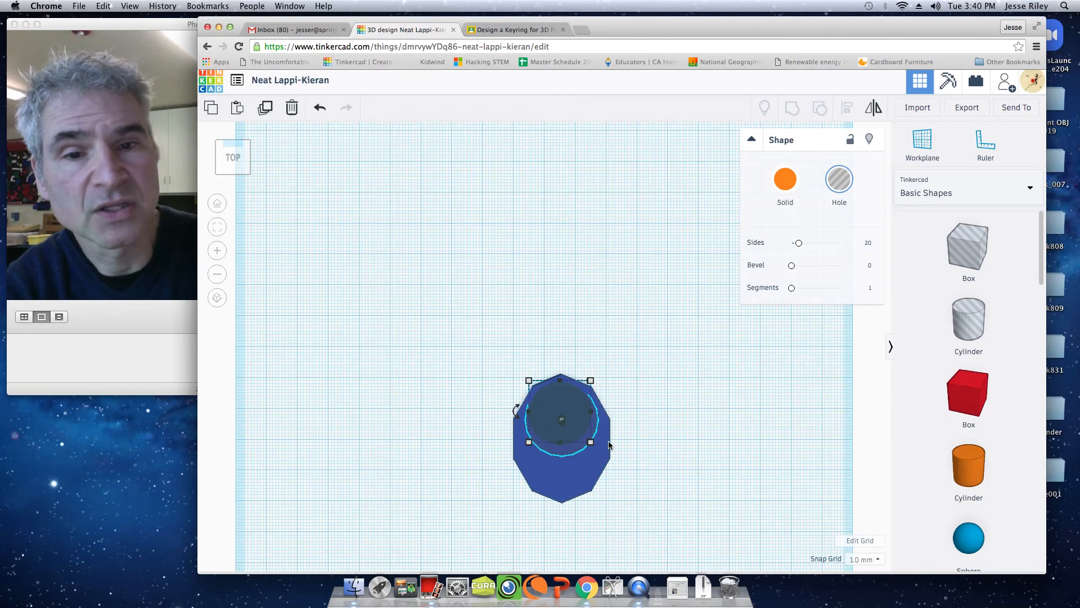
- Set the hole cylinder's length and width to 5 mm each
click(591, 444)
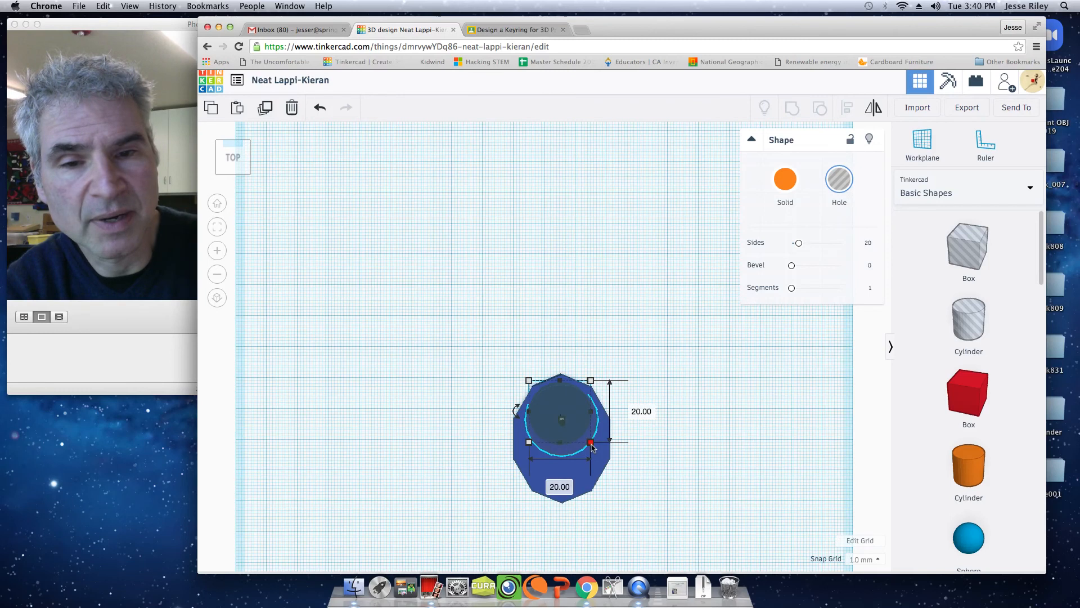
click(643, 412)
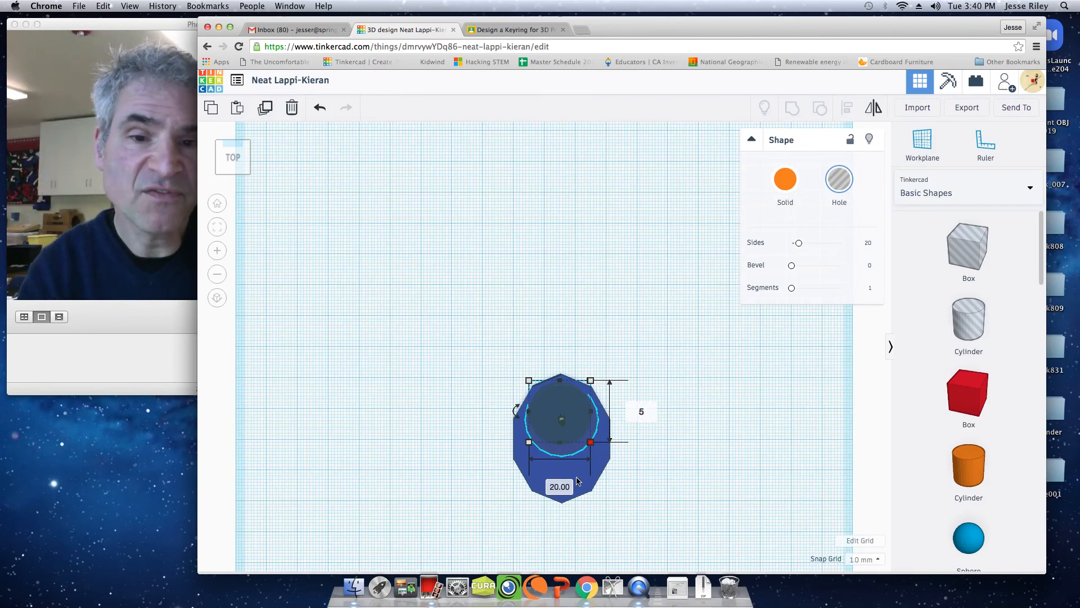
text(5)
click(562, 486)
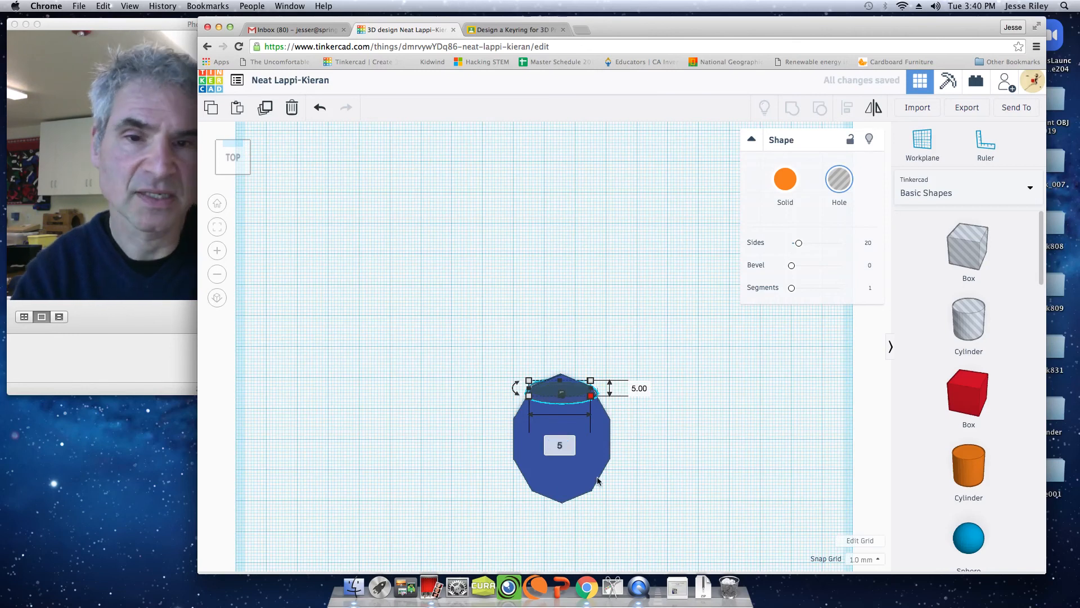
text(5)
key(Return)
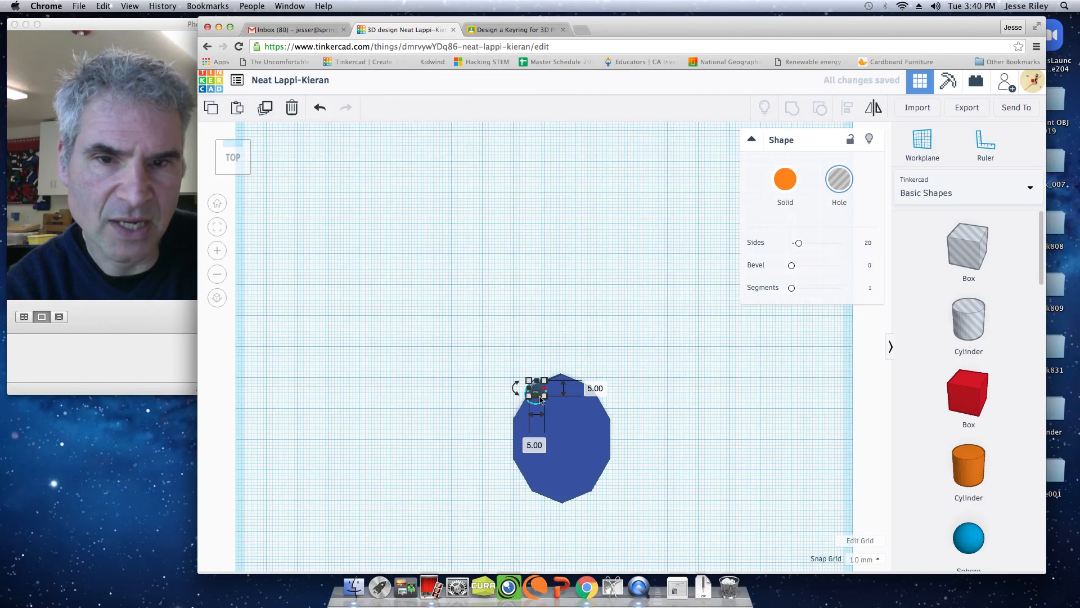
- Move the 5 mm hole cylinder onto the plate's centreline, just inside its far tip
scroll(645, 366, up, 3)
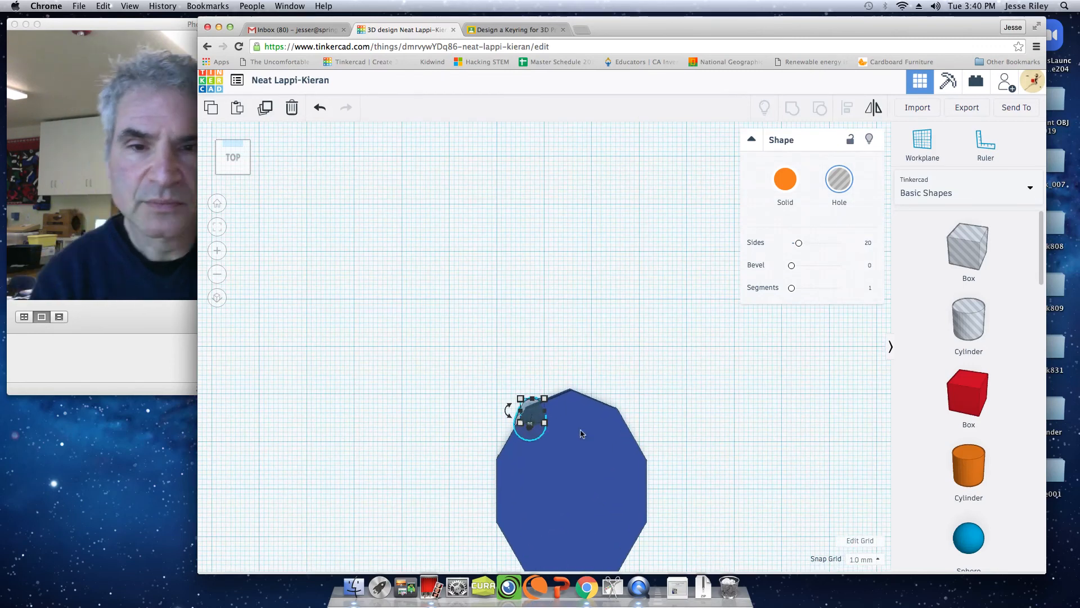
mouse_move(534, 421)
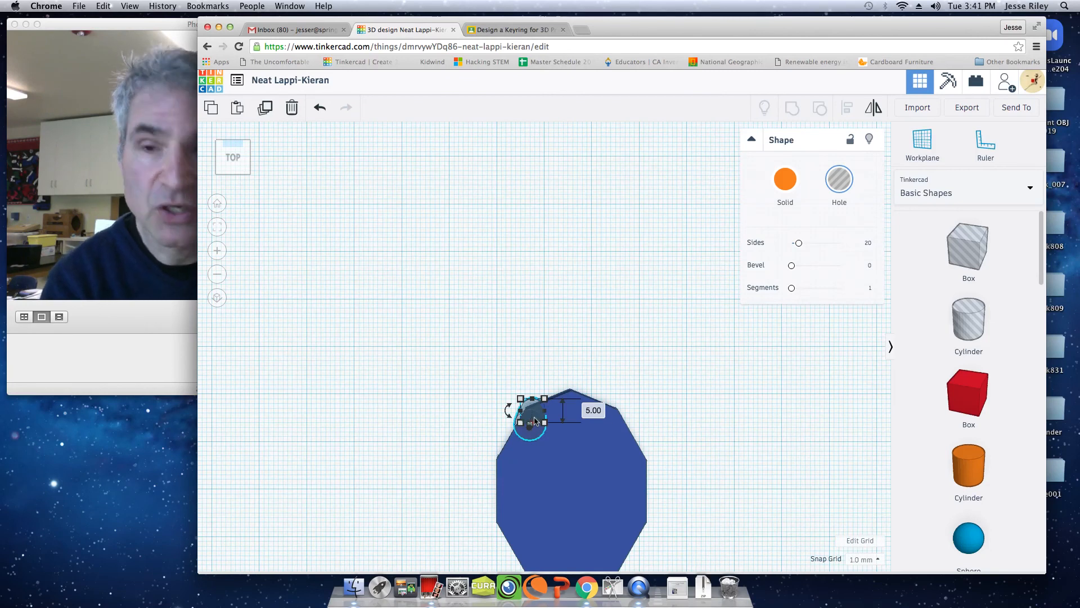
drag(534, 420, 576, 425)
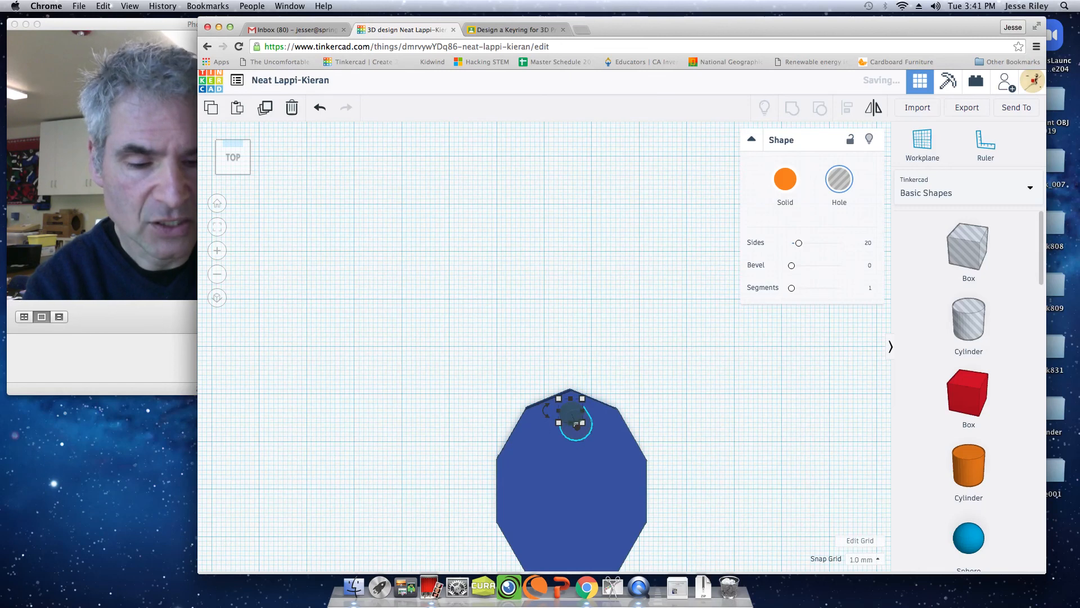
- Nudge the 5 mm hole cylinder 1 mm left and 1 mm further in from the plate's far tip
key(Left)
key(Down)
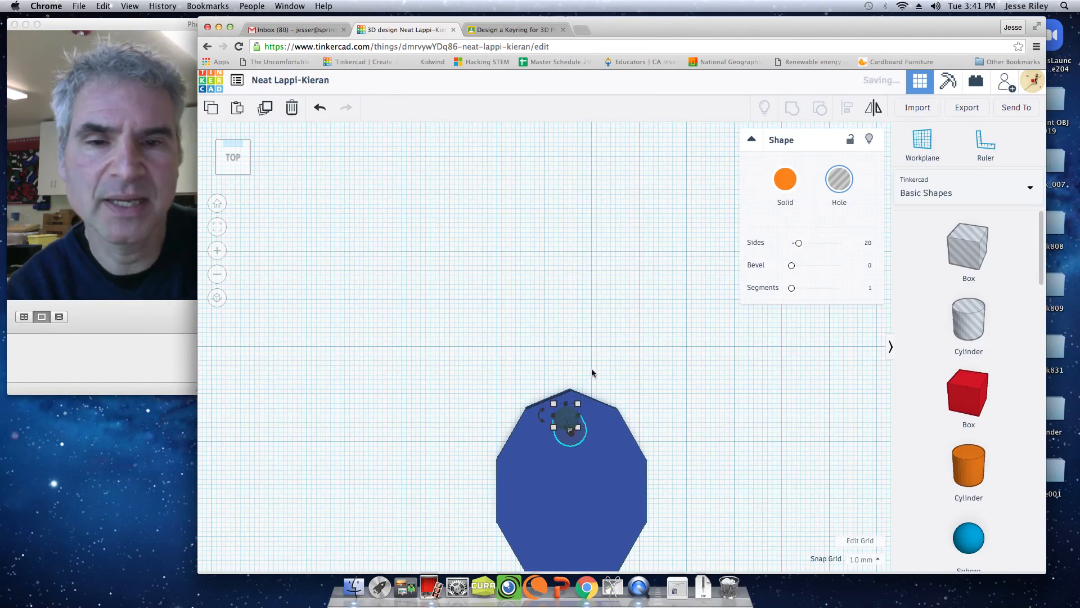
click(708, 410)
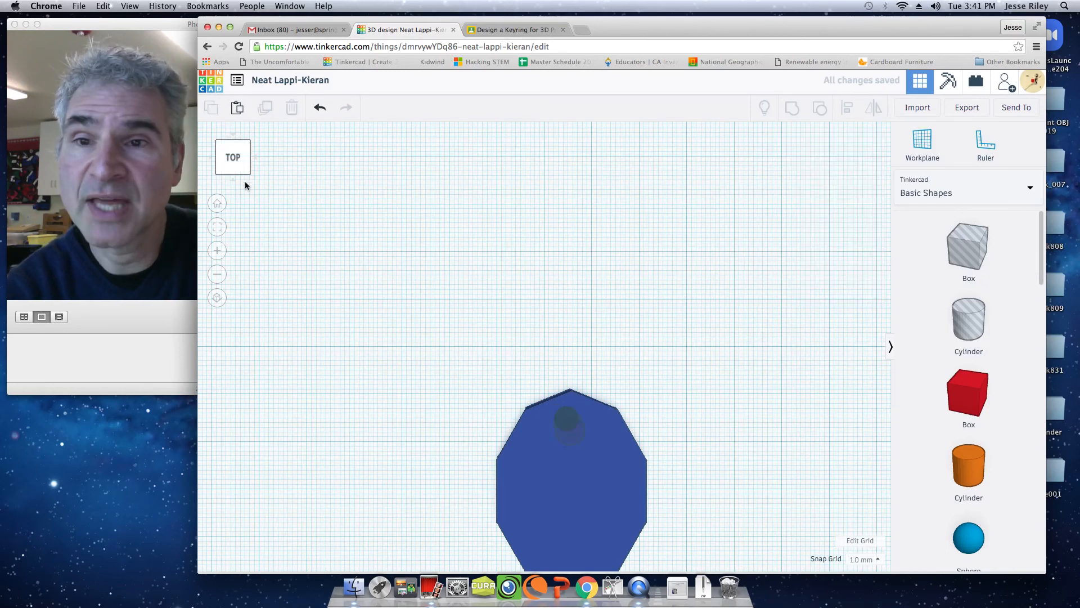
- In the front view, lower the hole cylinder 6 mm so it passes completely through the plate
click(233, 180)
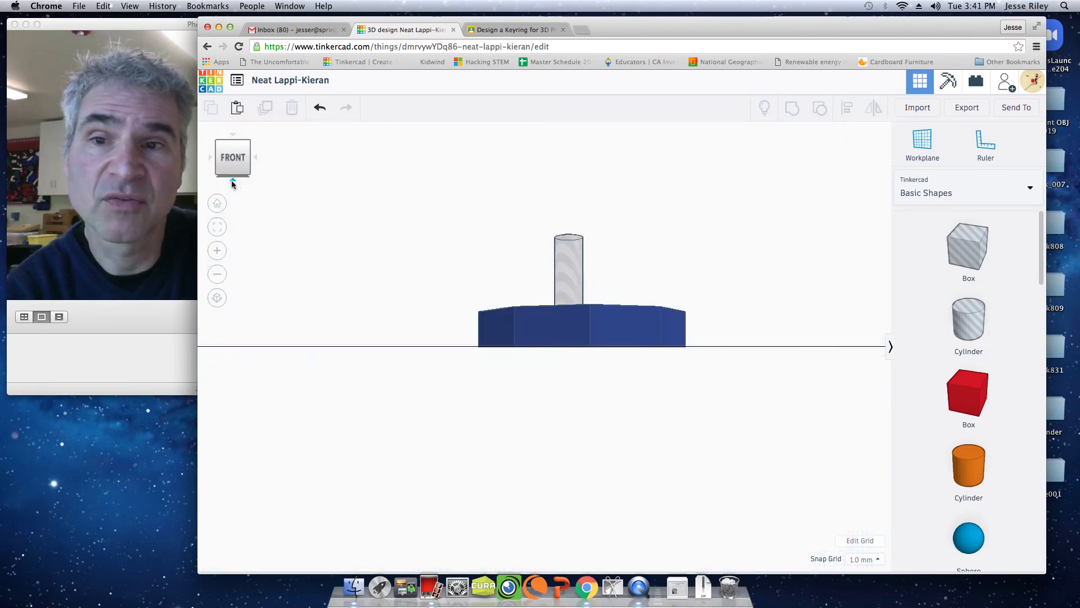
click(568, 257)
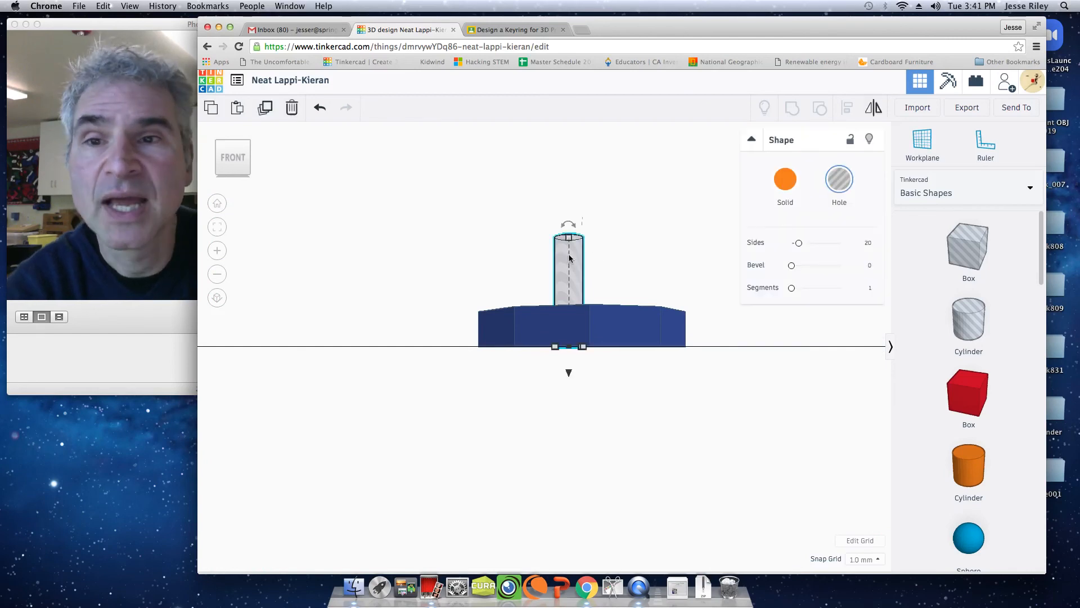
drag(569, 373, 569, 411)
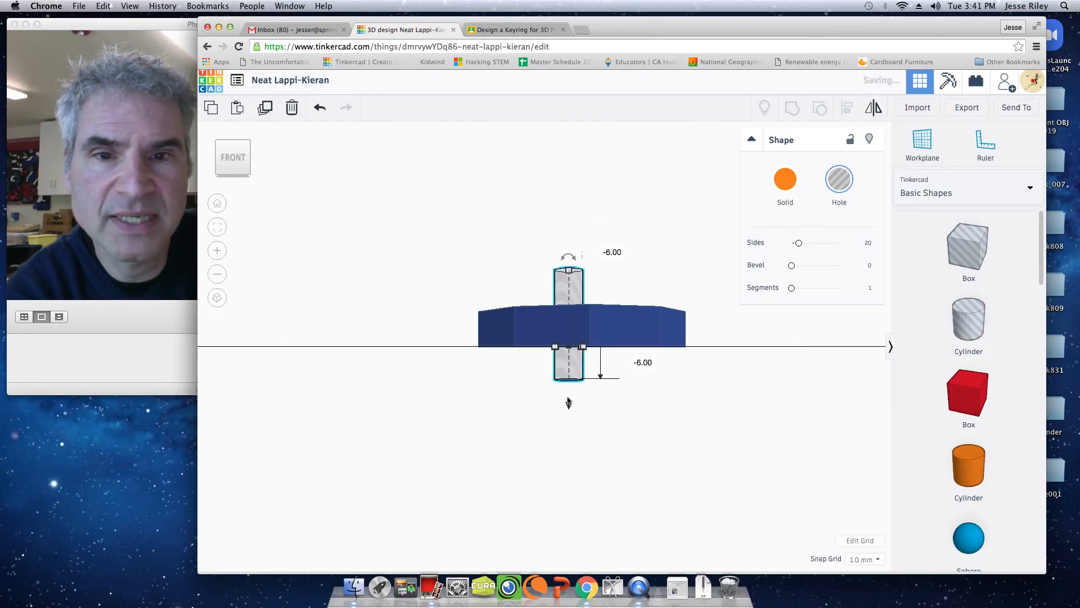
- Group the hole cylinder with the ten-sided plate to cut the ring hole, and inspect it in the top view
click(248, 173)
click(219, 206)
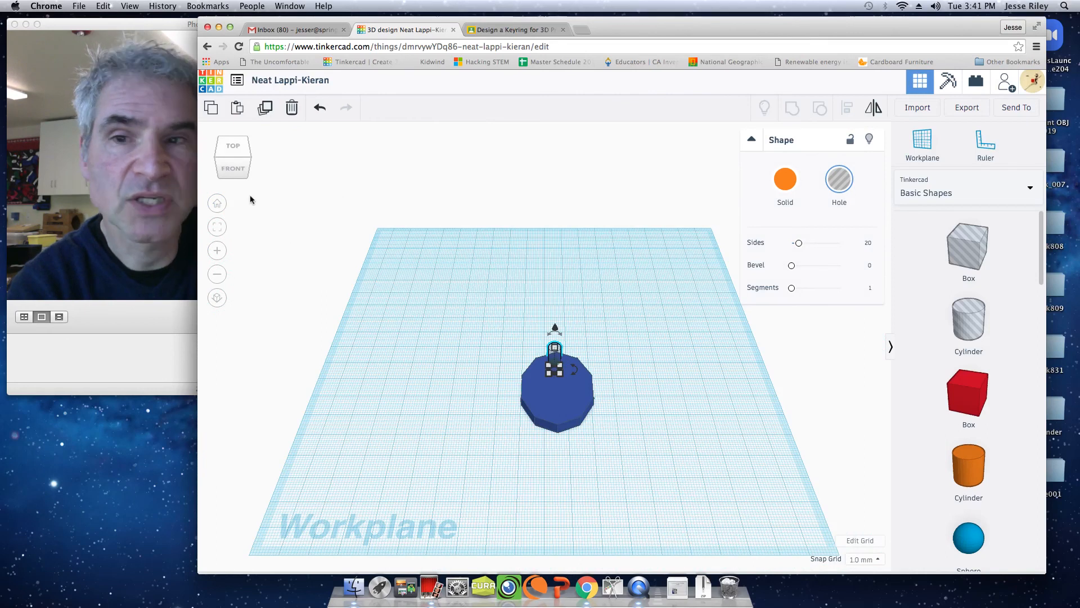
scroll(473, 355, up, 3)
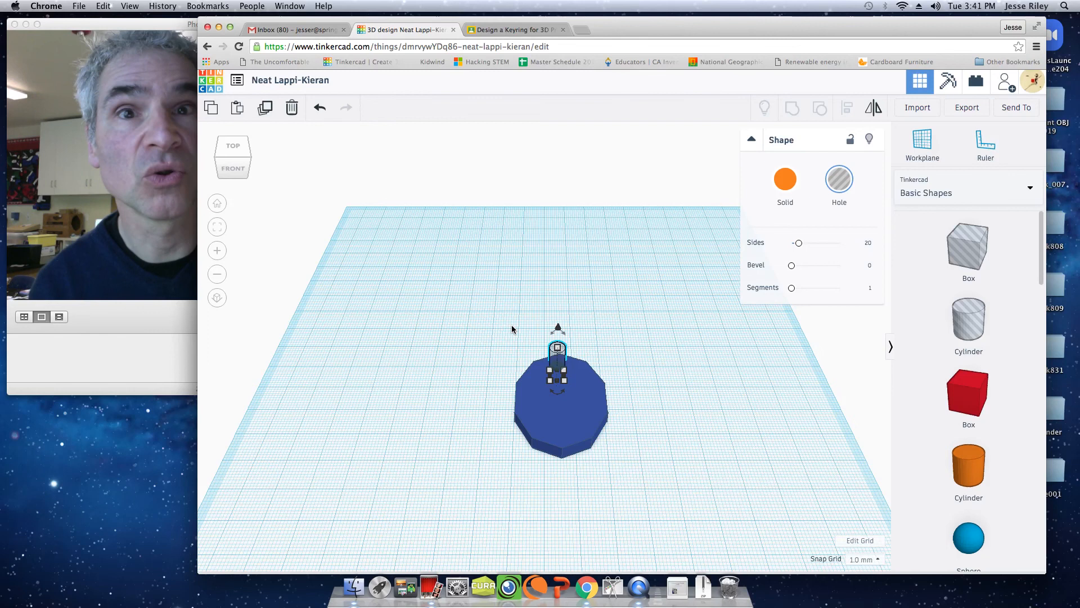
click(424, 305)
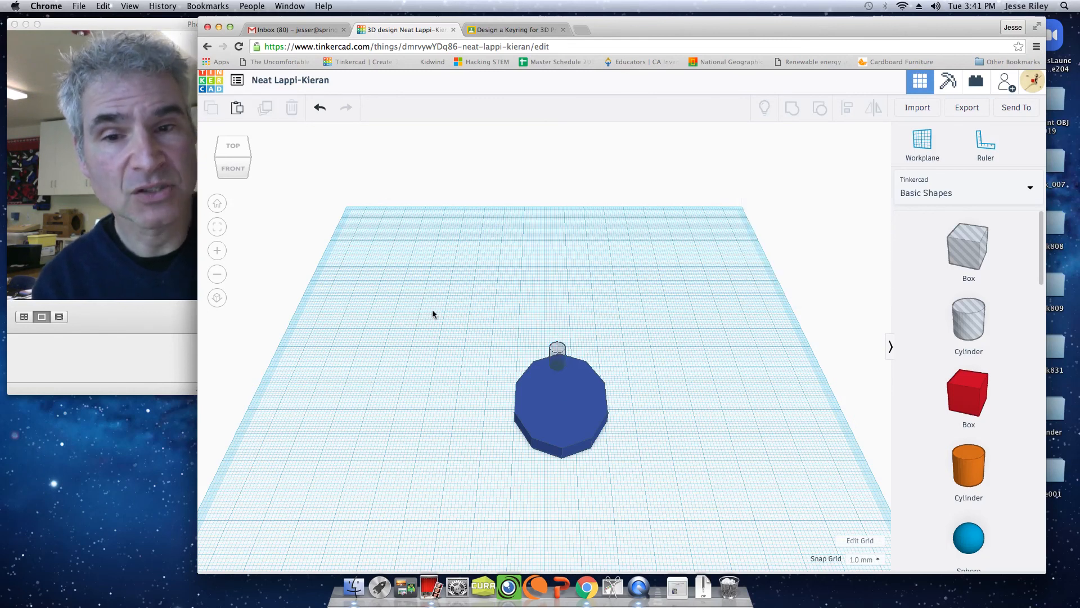
drag(448, 328, 687, 504)
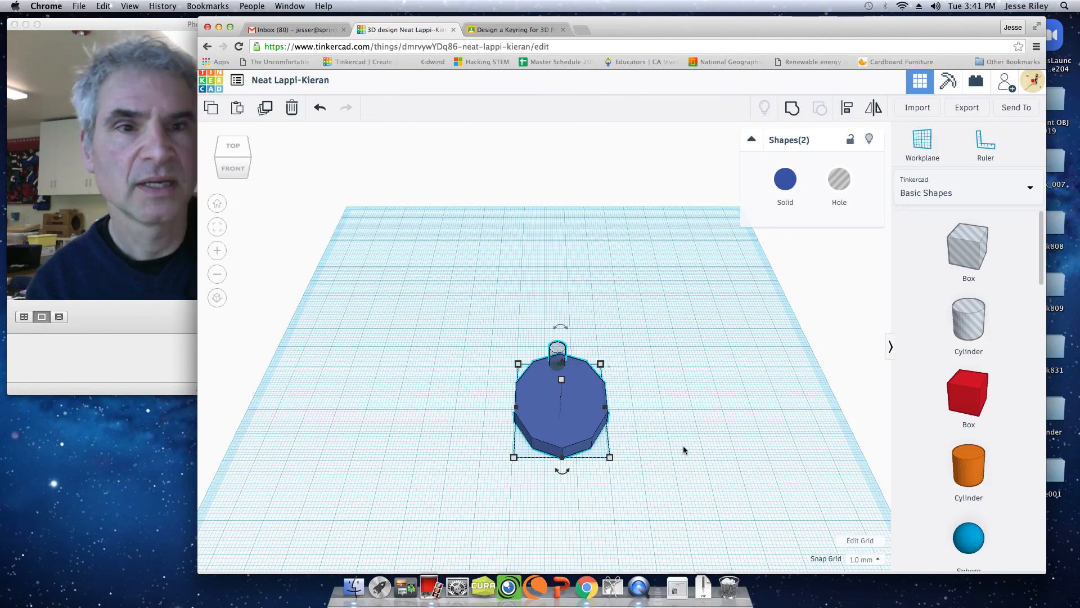
click(792, 112)
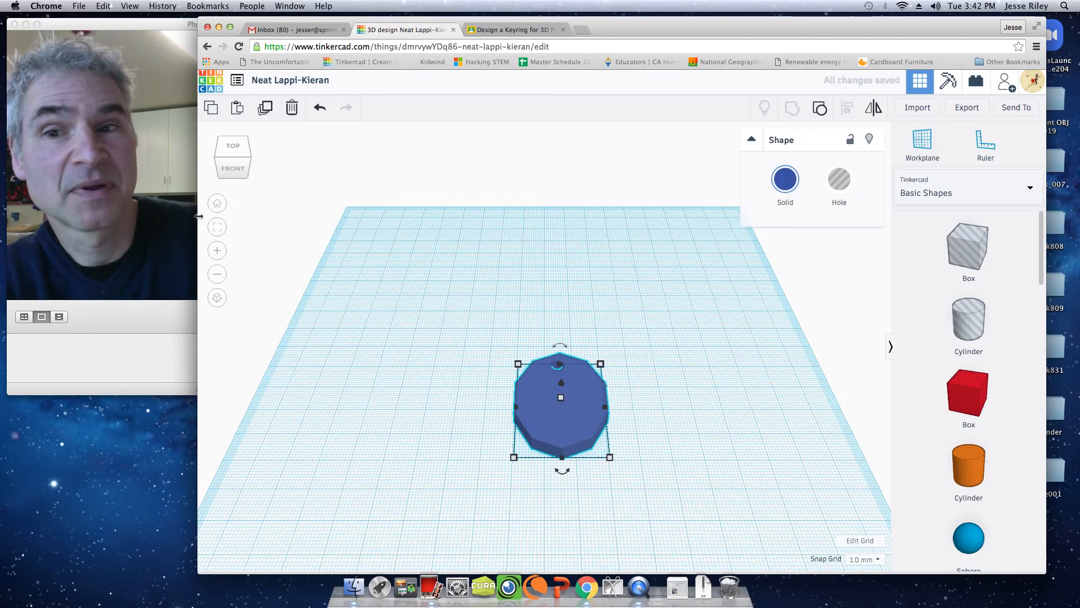
click(239, 150)
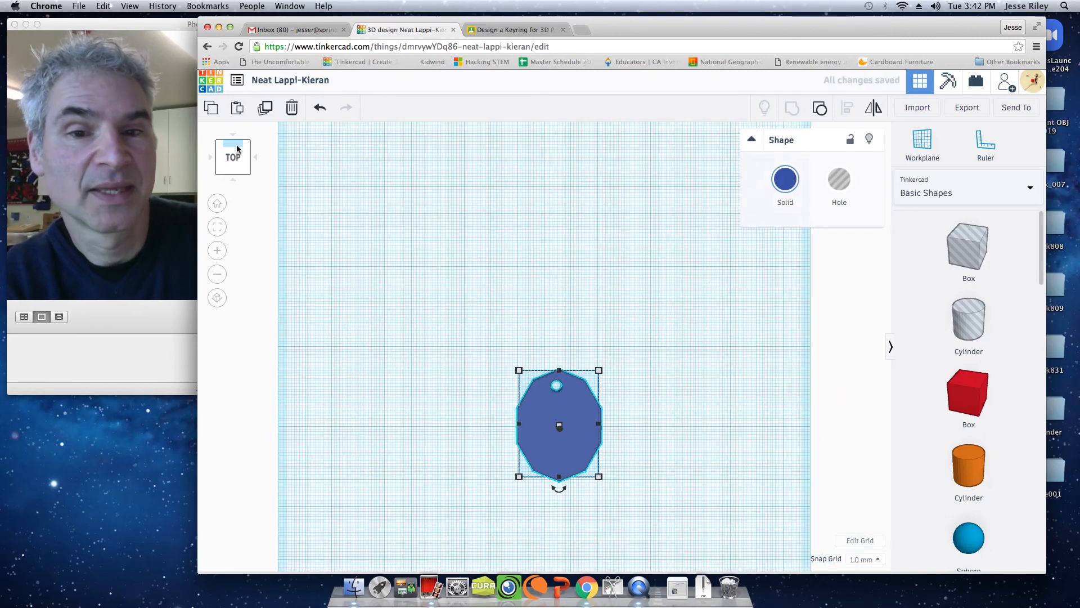